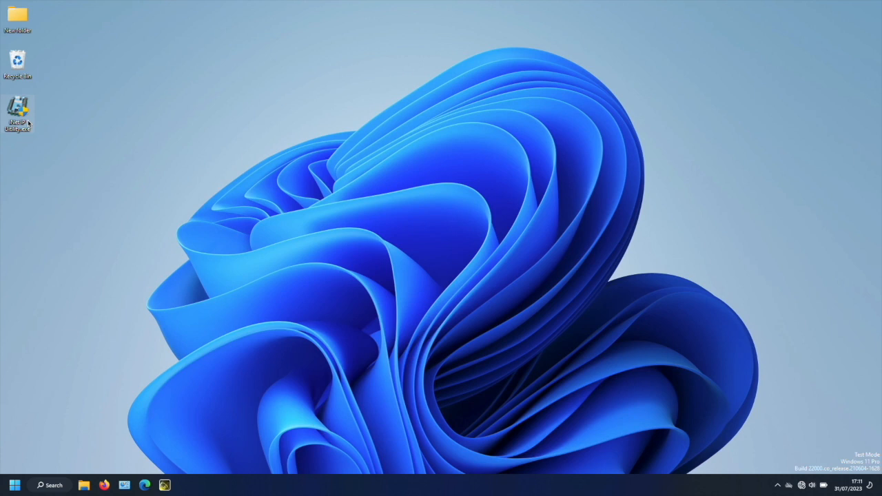
- Open the iNet IP Utility and scan all network adapters for iNet controllers
double_click(27, 123)
left_click(108, 84)
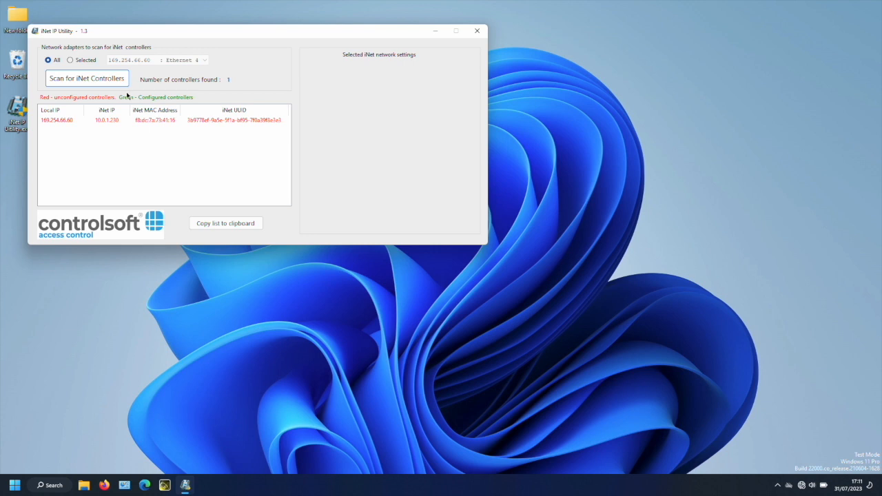
- Select the unconfigured controller, enter and confirm a new controller password, and save it
left_click(128, 121)
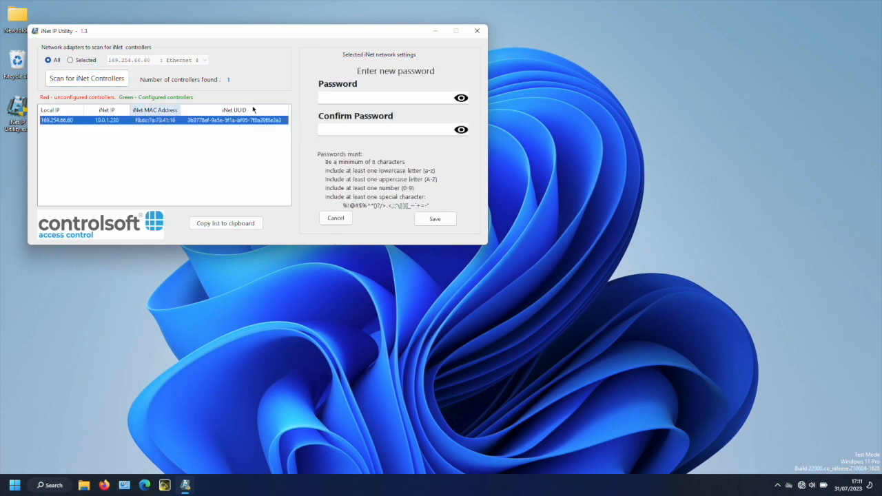
left_click(347, 97)
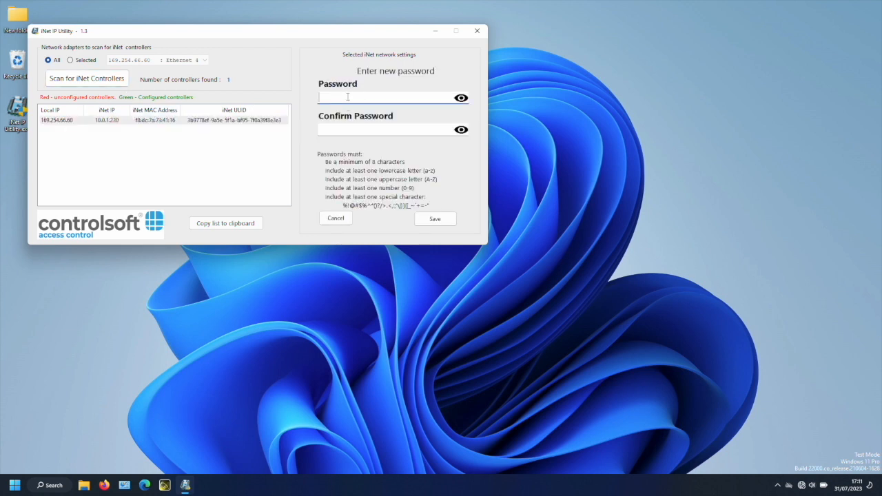
type("••••••••••••")
key("Tab")
type("••••••••••••")
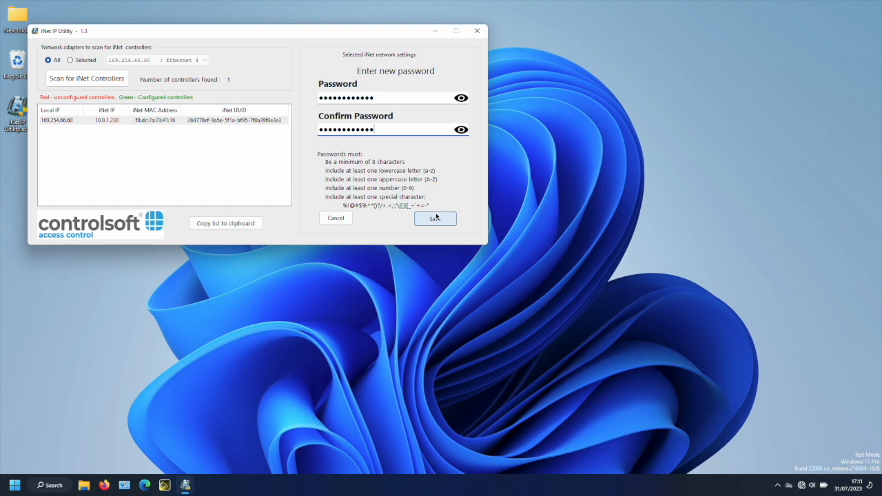
left_click(436, 218)
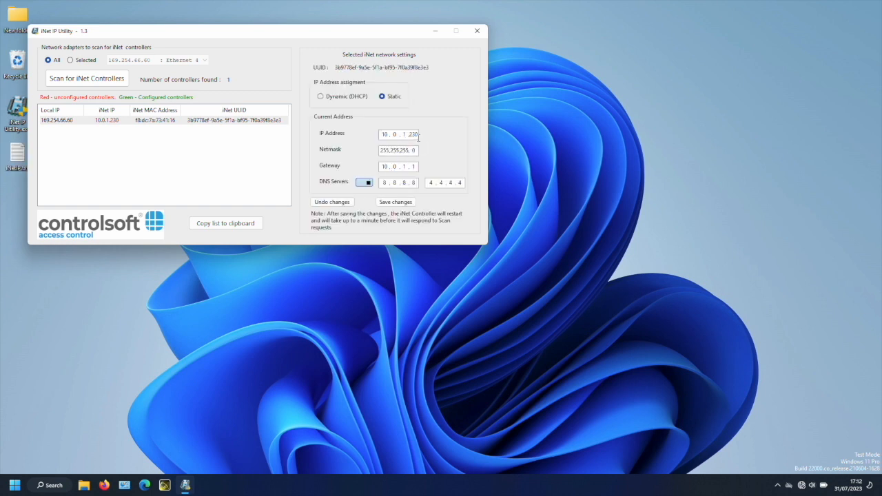
- Set the controller's static IP address to 192.168.1.10 and its gateway to 192.168.1.1, and save the changes
left_click(386, 135)
key("BackSpace")
key("BackSpace")
left_click(384, 135)
type("192.168. 1 . 1")
double_click(385, 166)
type("192.168. 1 . 1")
left_click(380, 202)
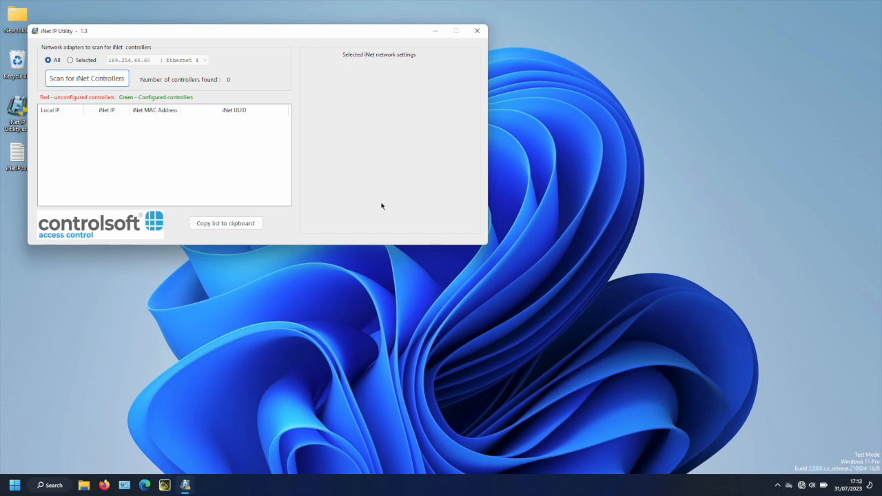
- Rescan for iNet controllers and select the controller at 192.168.1.10 to check its new address
left_click(101, 84)
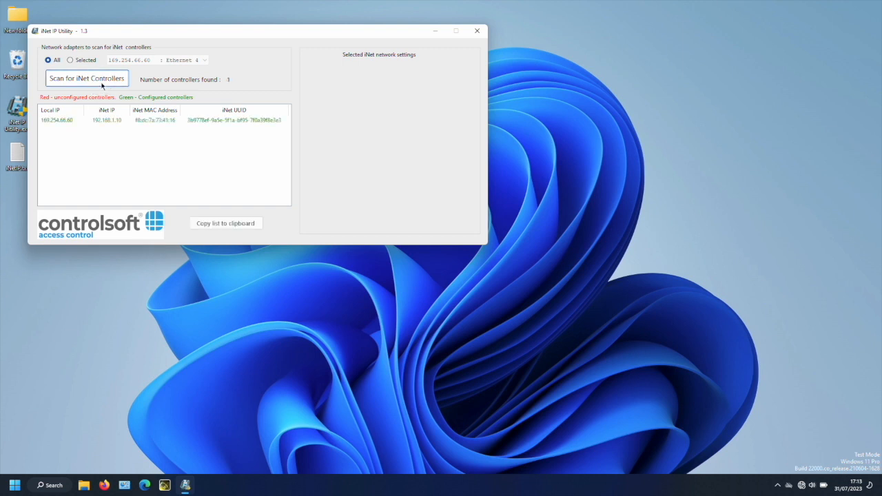
left_click(118, 121)
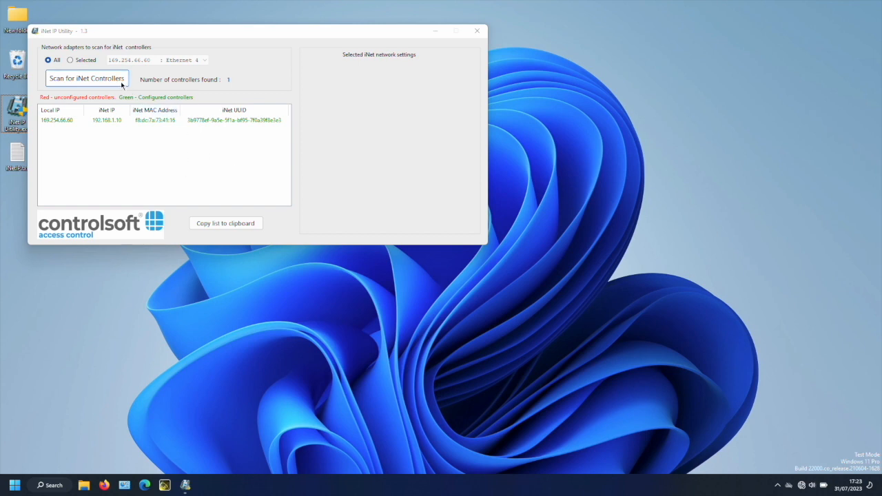
- Scan again for controllers and switch the unconfigured controller at 169.254.5.213 to static IP address assignment
left_click(121, 83)
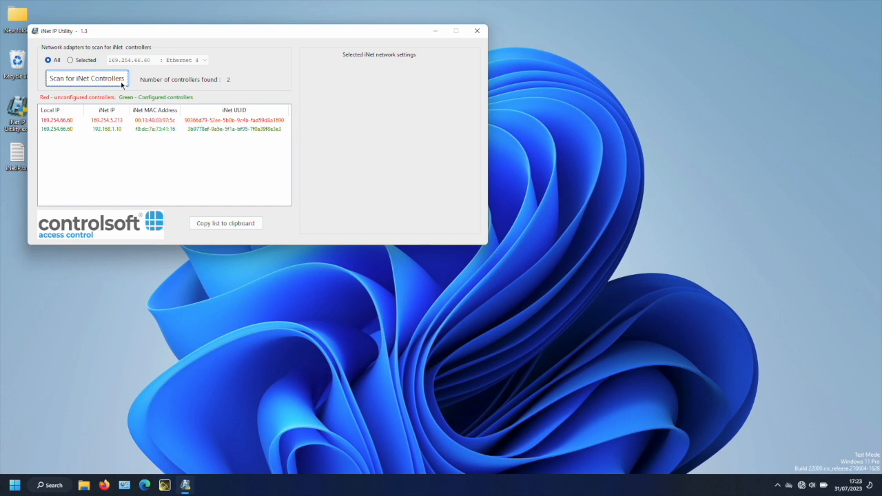
left_click(133, 122)
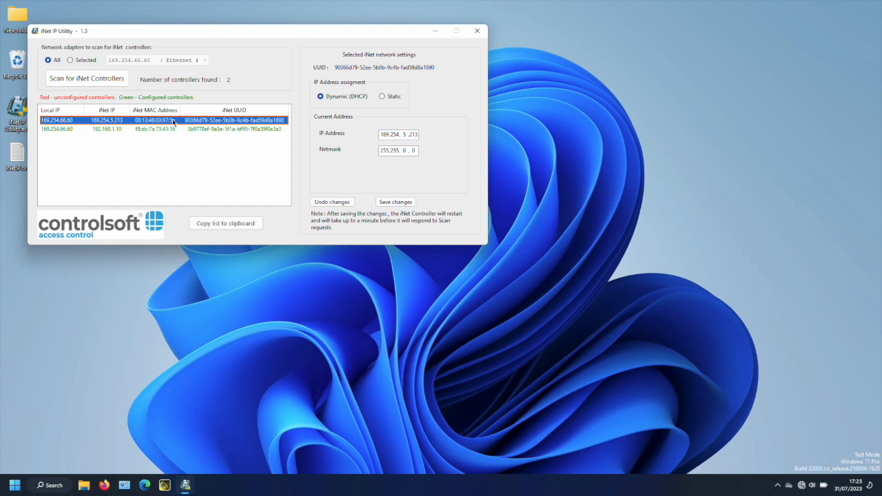
left_click(382, 96)
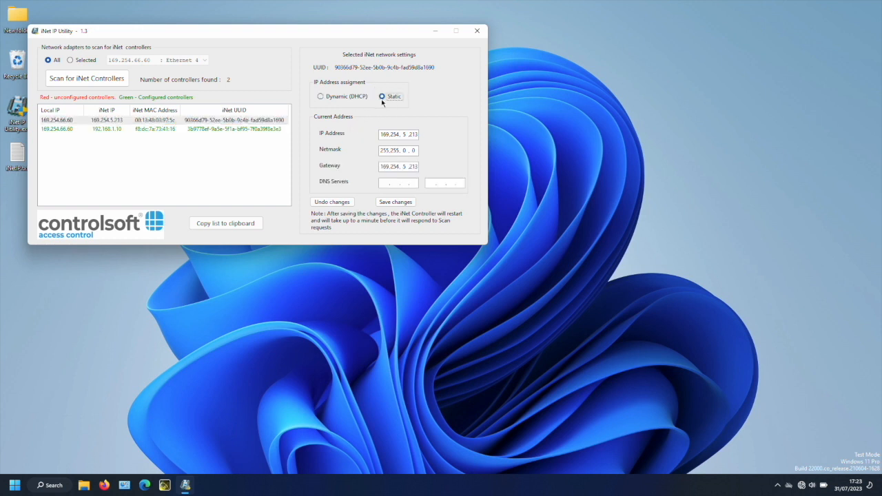
- Set the IP address to 192.168.1.11, the third netmask octet to 255 and the gateway to 192.168.1.1, then save and rescan
double_click(386, 134)
type("192.168. 1 . 11")
left_click(405, 150)
type("255.")
double_click(389, 167)
type("192.168. 1")
key("period")
type("1")
left_click(400, 203)
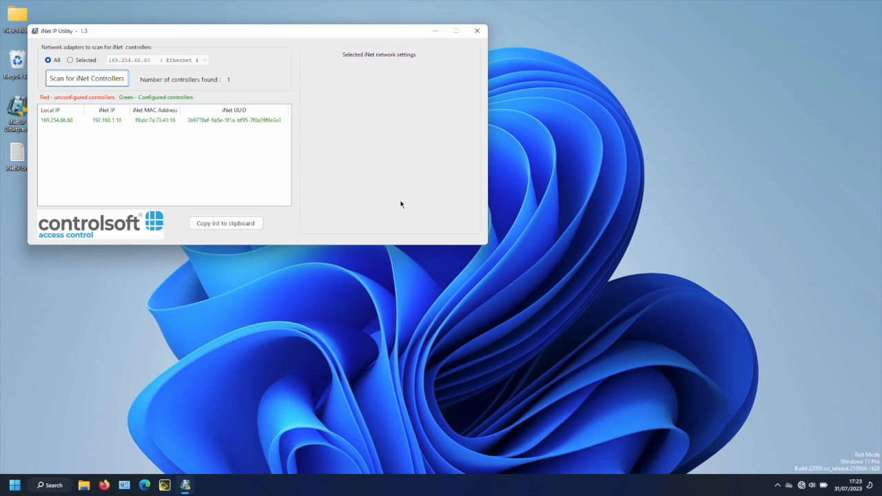
left_click(118, 82)
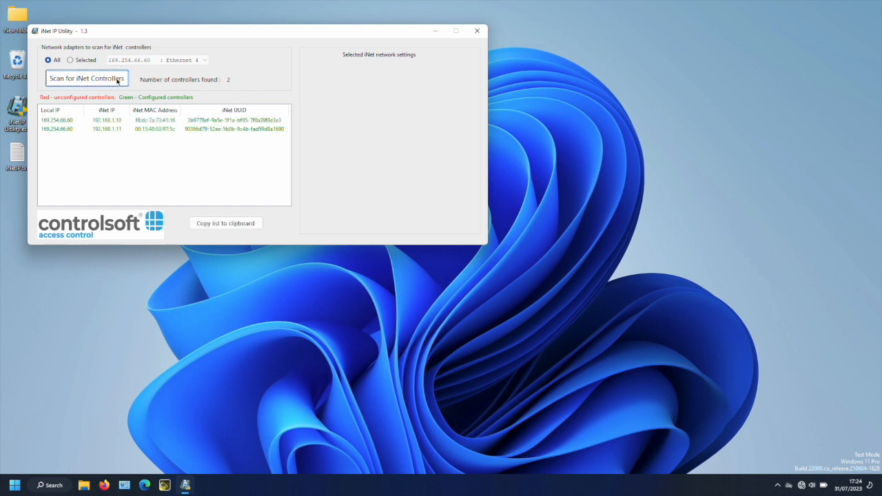